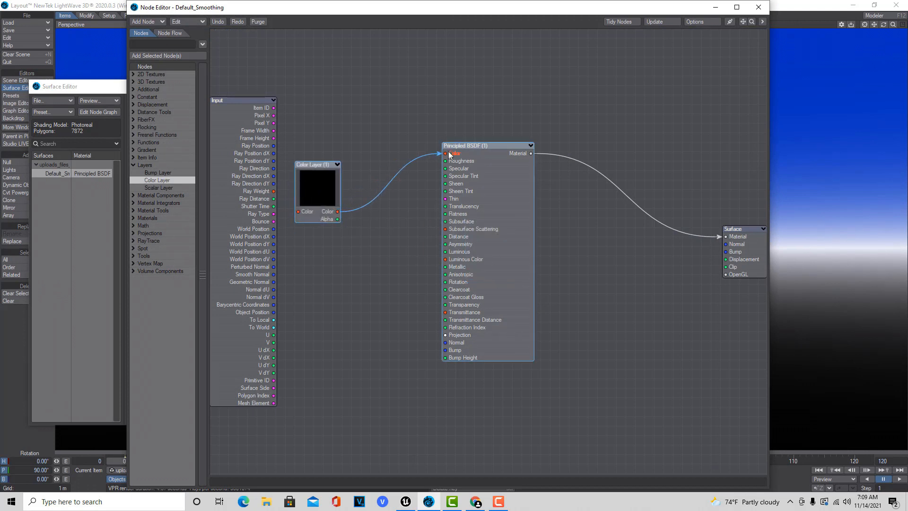
Open the Color Layer node's texture settings and change its layer type to Gradient.
double_click(324, 194)
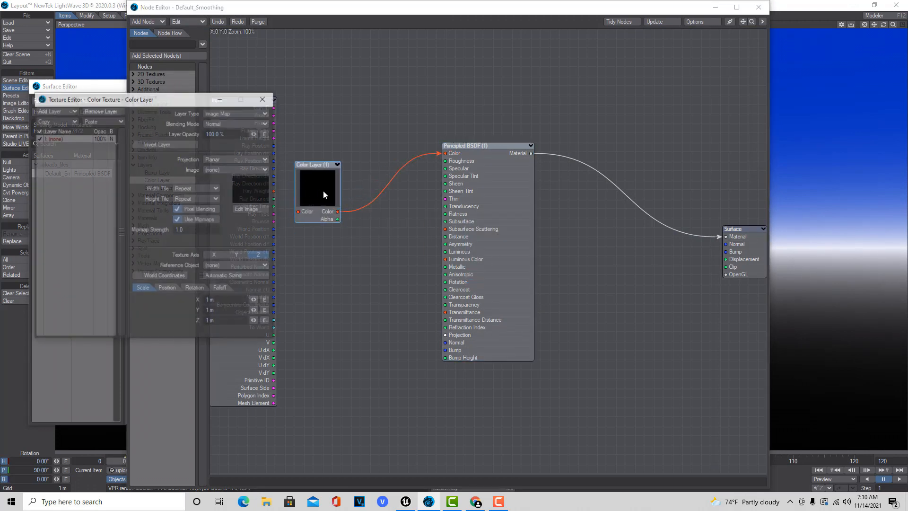
click(260, 112)
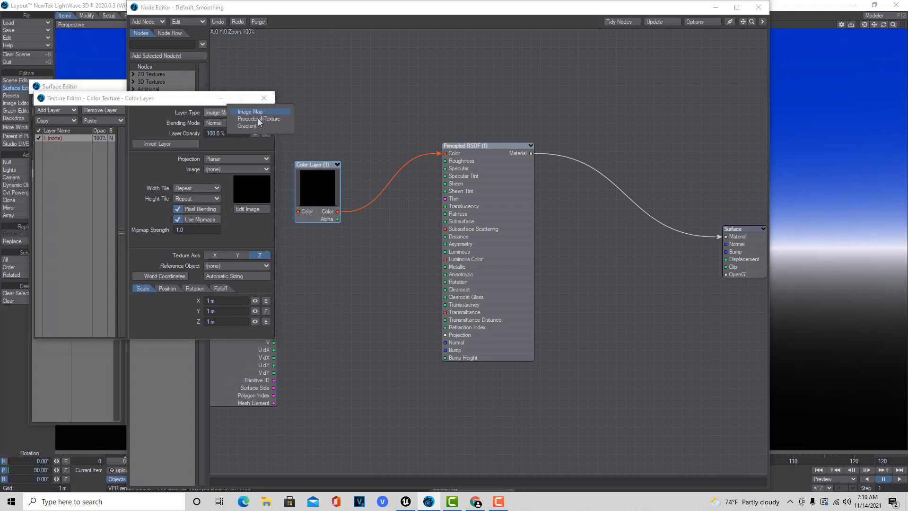
click(254, 127)
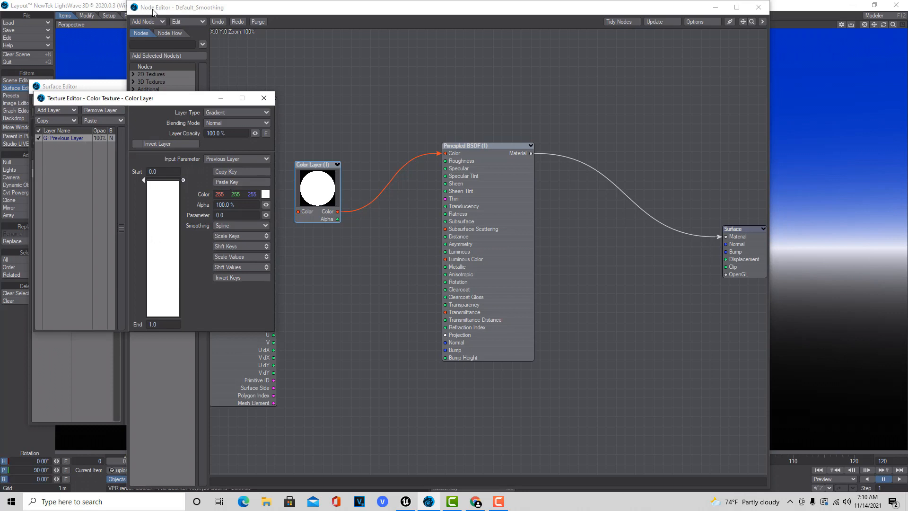
Add a dark red (191, 0, 0) gradient key near the end of the ramp, minimize the Node Editor, and move the key to parameter 0.97544.
click(174, 313)
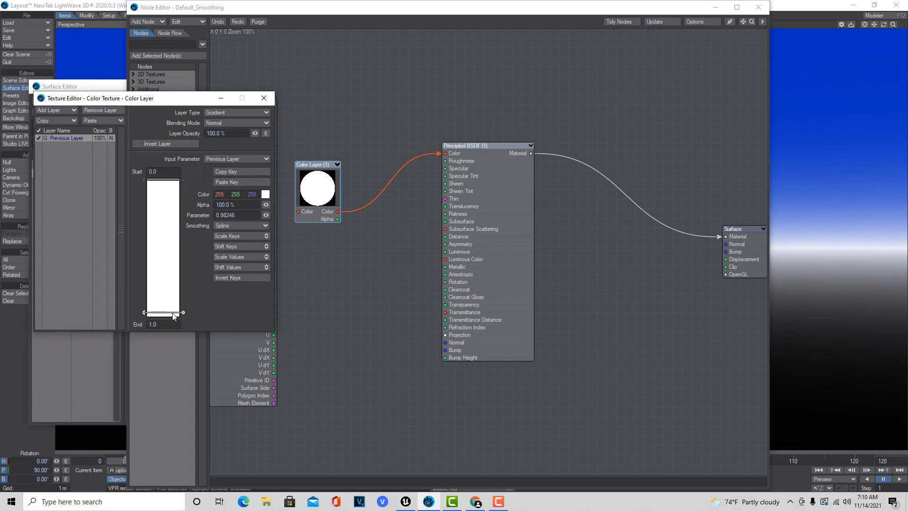
click(266, 194)
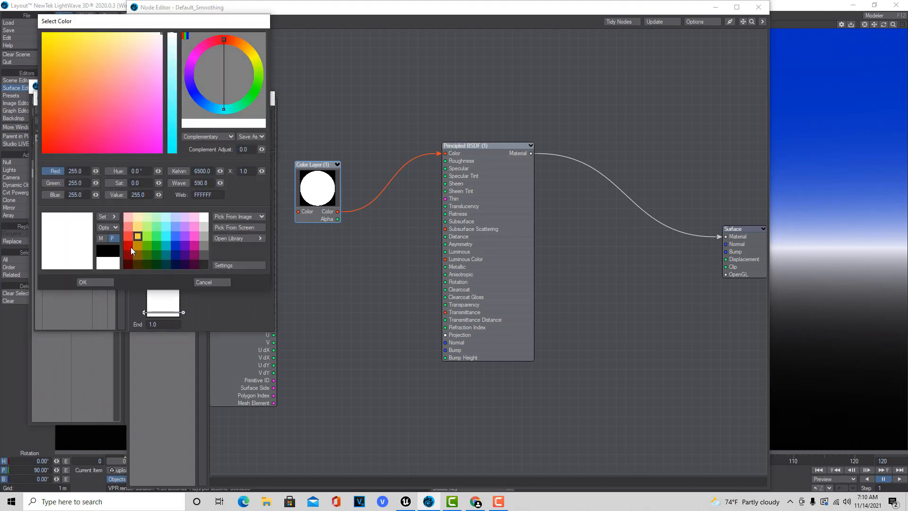
click(129, 245)
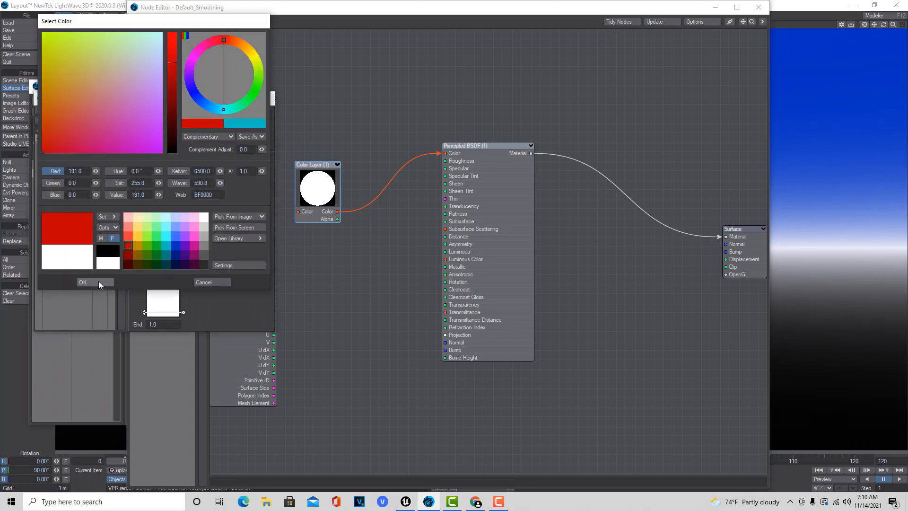
click(95, 282)
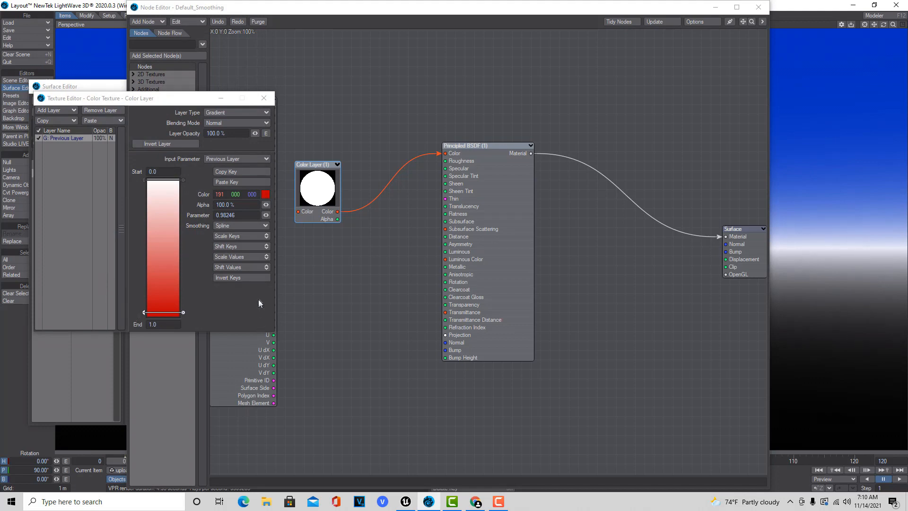
click(715, 7)
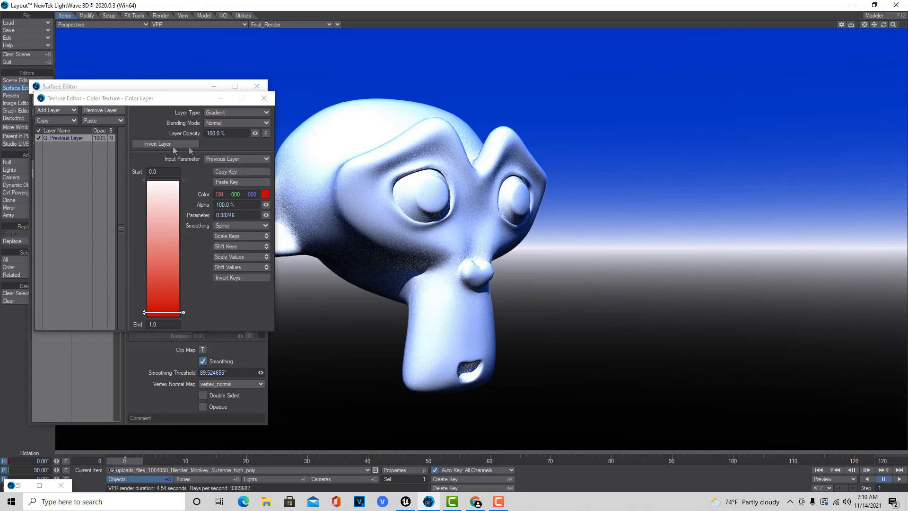
mouse_move(162, 311)
mouse_down()
mouse_move(161, 201)
mouse_move(163, 311)
mouse_up()
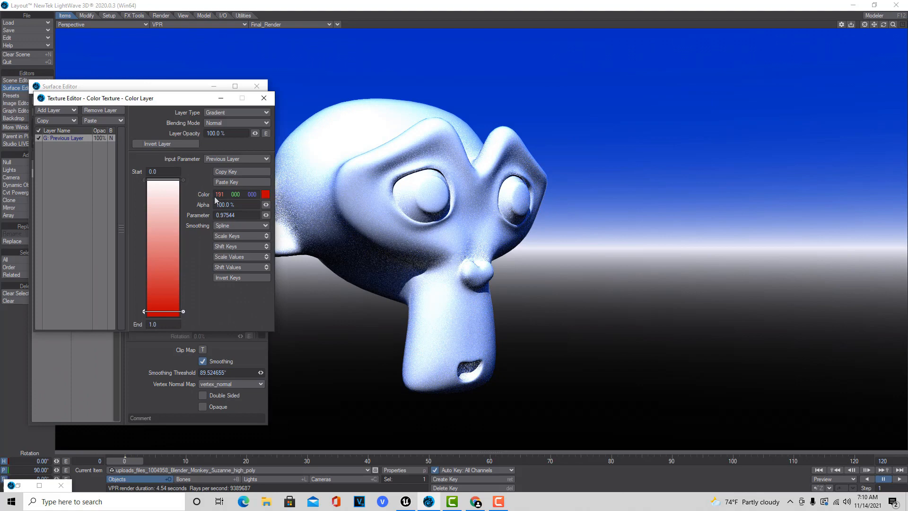
Check the Gradient page of the LightWave documentation in the browser and return to LightWave Layout.
click(475, 501)
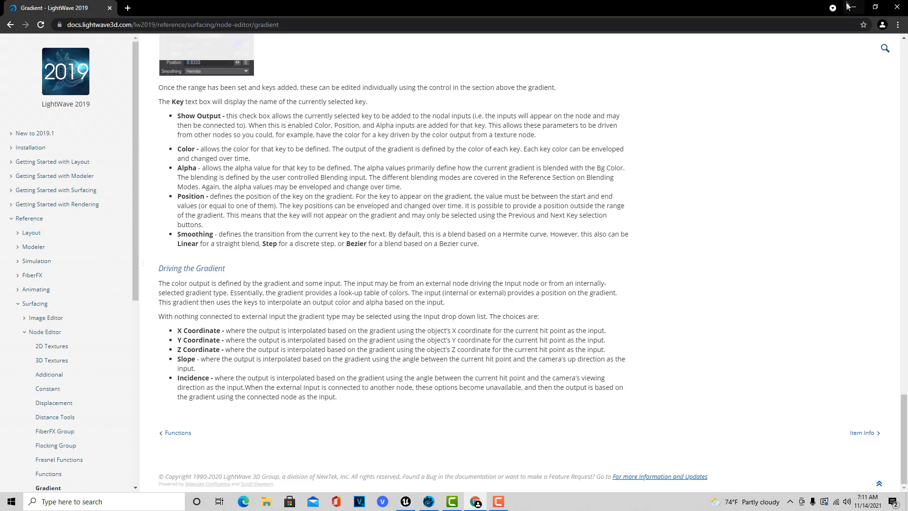
click(429, 503)
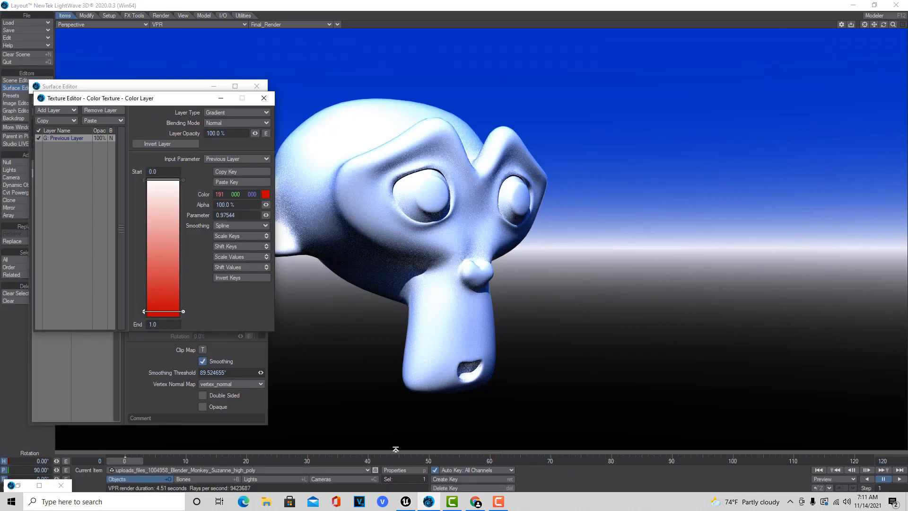
Try Slope as the gradient's input parameter, moving the red key to 0.07368 and back toward the end at 0.82456.
click(266, 159)
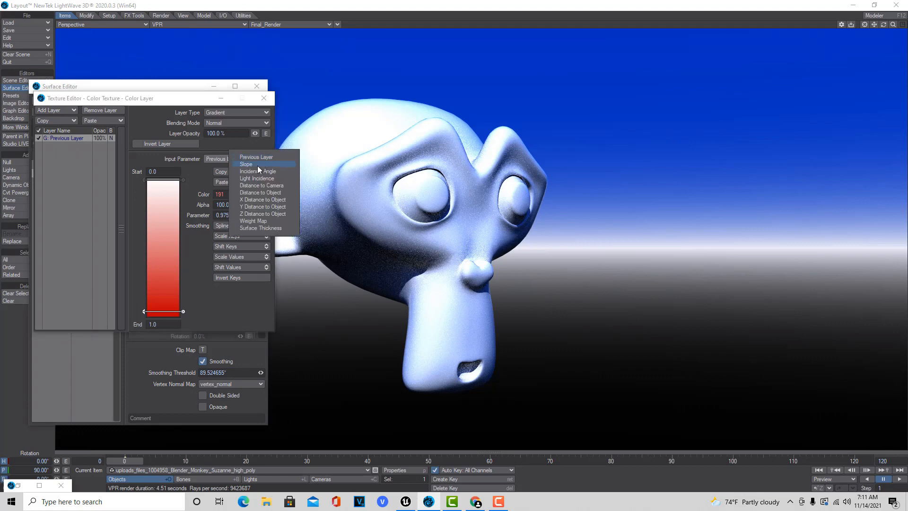
click(257, 164)
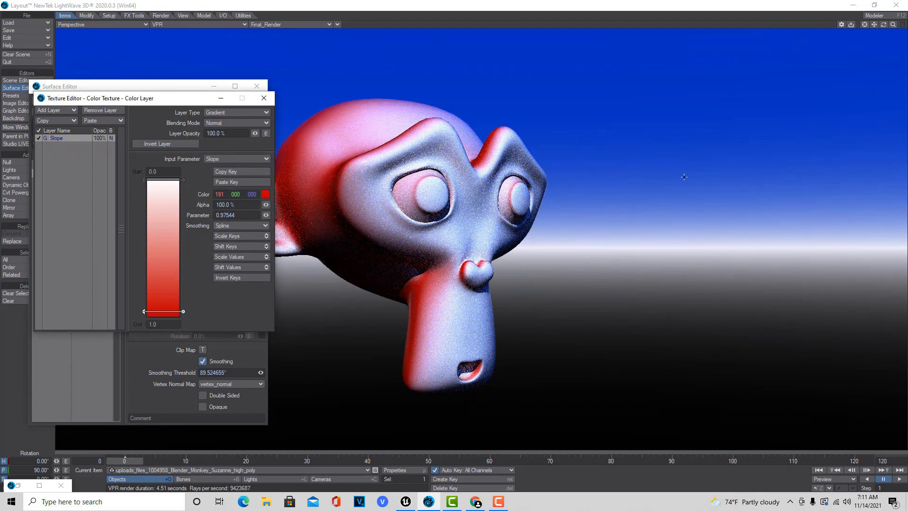
drag(884, 24, 842, 25)
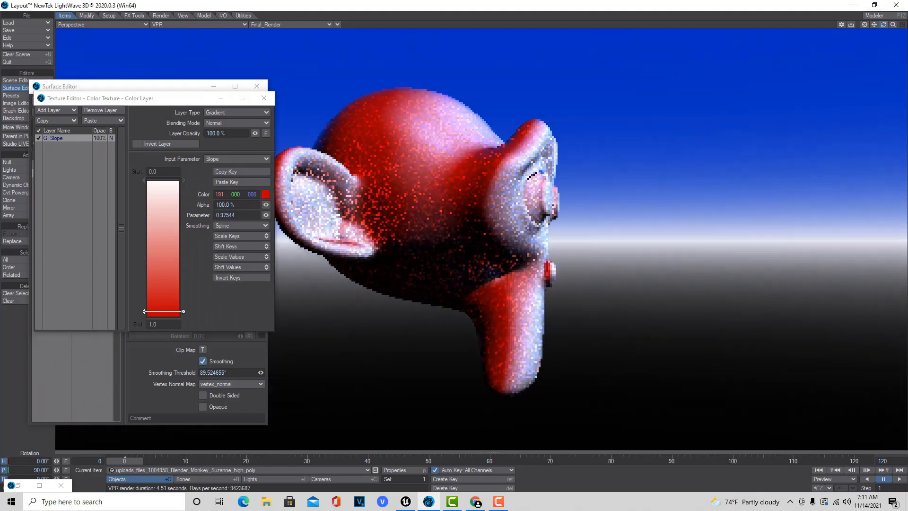
drag(163, 312, 174, 194)
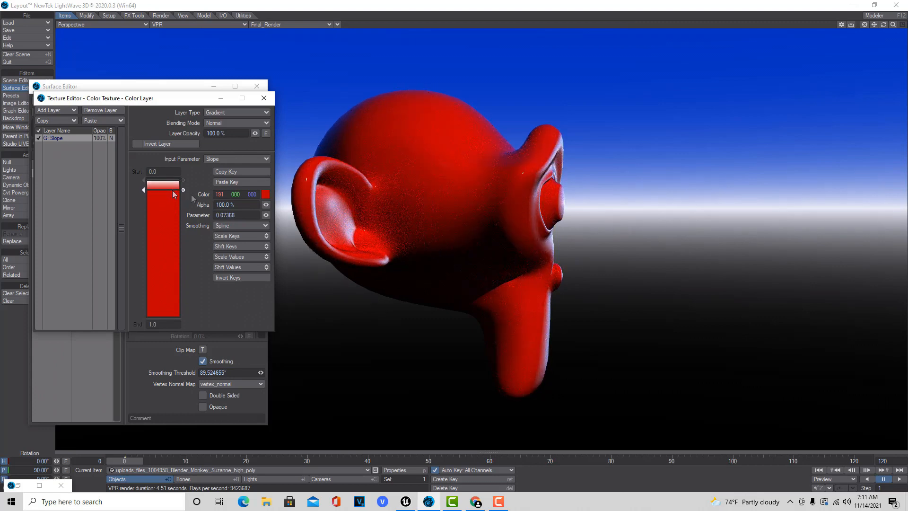
drag(885, 24, 885, 24)
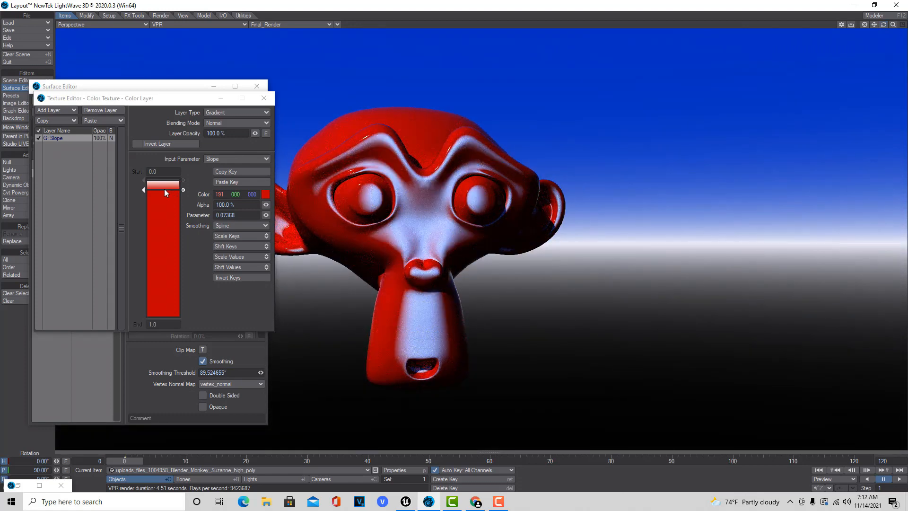
drag(164, 191, 166, 291)
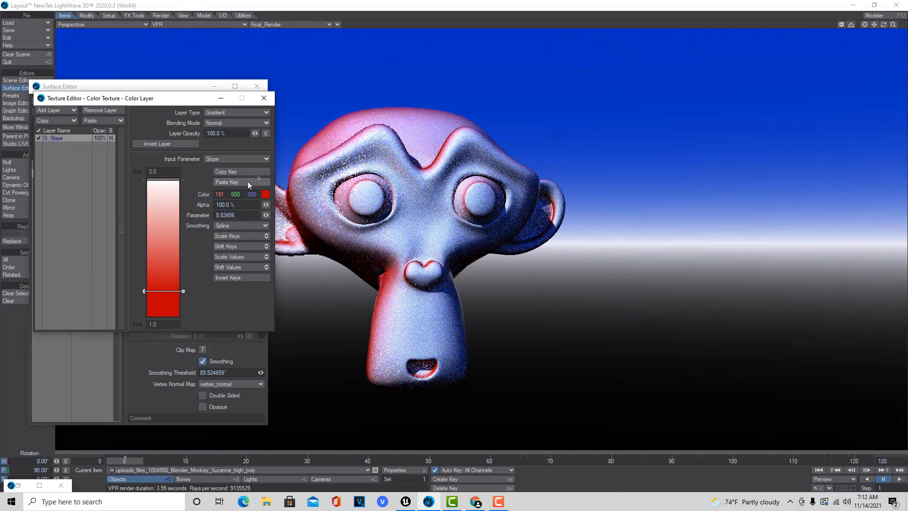
Set the gradient's input parameter to Incidence Angle, try the red key near the ramp's start, and place it at parameter 79.57895.
click(260, 158)
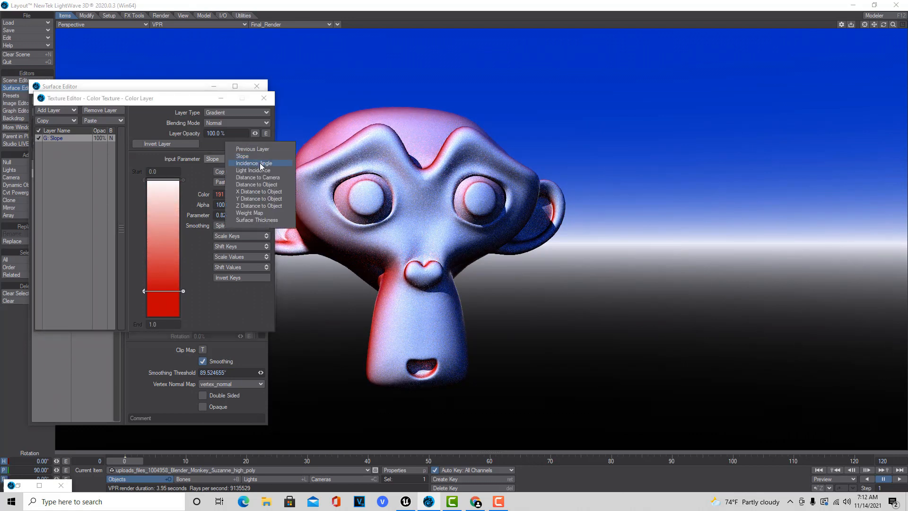
click(261, 164)
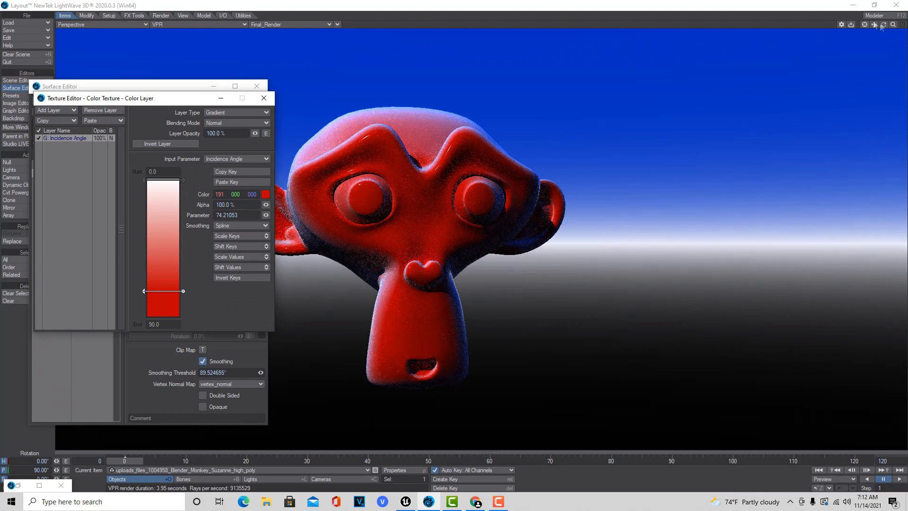
mouse_move(884, 25)
mouse_down()
mouse_move(906, 38)
mouse_move(884, 27)
mouse_move(888, 37)
mouse_move(883, 26)
mouse_up()
mouse_move(165, 291)
mouse_down()
mouse_move(166, 229)
mouse_move(163, 288)
mouse_up()
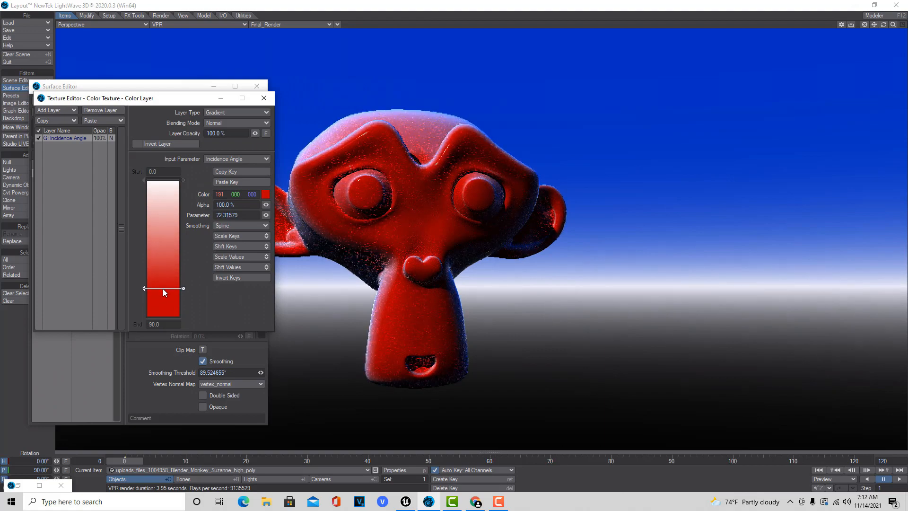
mouse_move(884, 25)
mouse_down()
mouse_move(905, 38)
mouse_move(882, 28)
mouse_move(890, 26)
mouse_up()
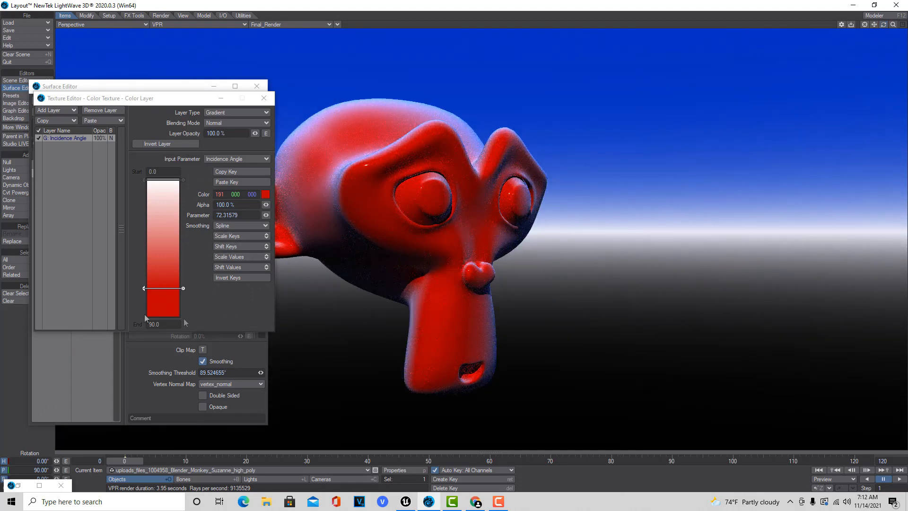
drag(159, 289, 149, 185)
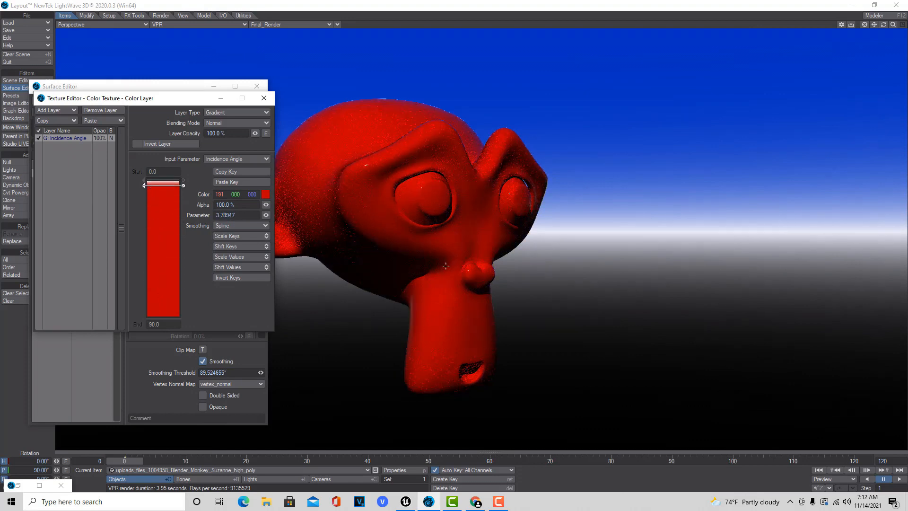
drag(159, 186, 159, 295)
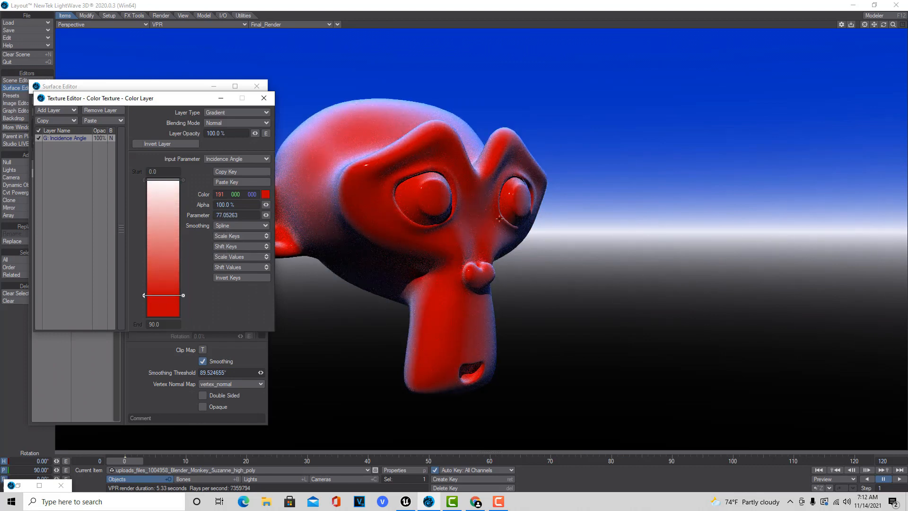
drag(162, 297, 160, 299)
Add a procedural Turbulence texture layer above the Incidence Angle gradient and select it.
click(56, 111)
click(70, 115)
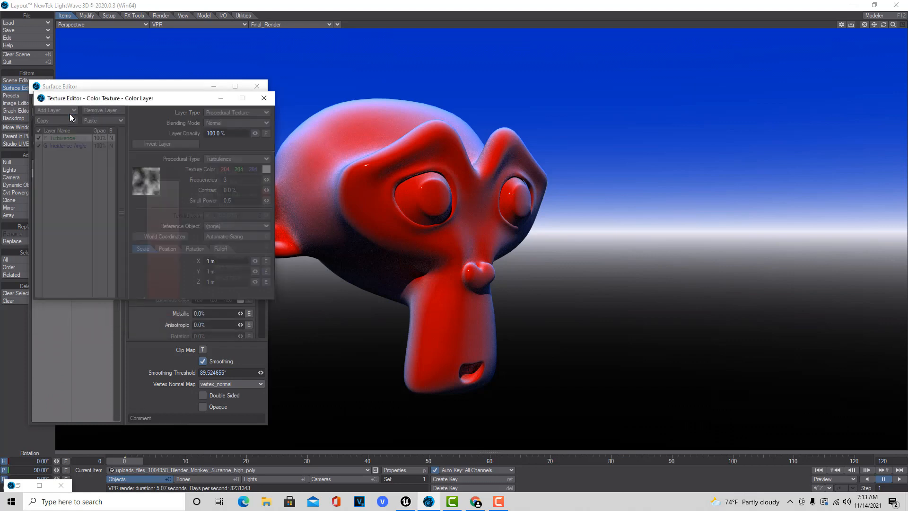
click(72, 146)
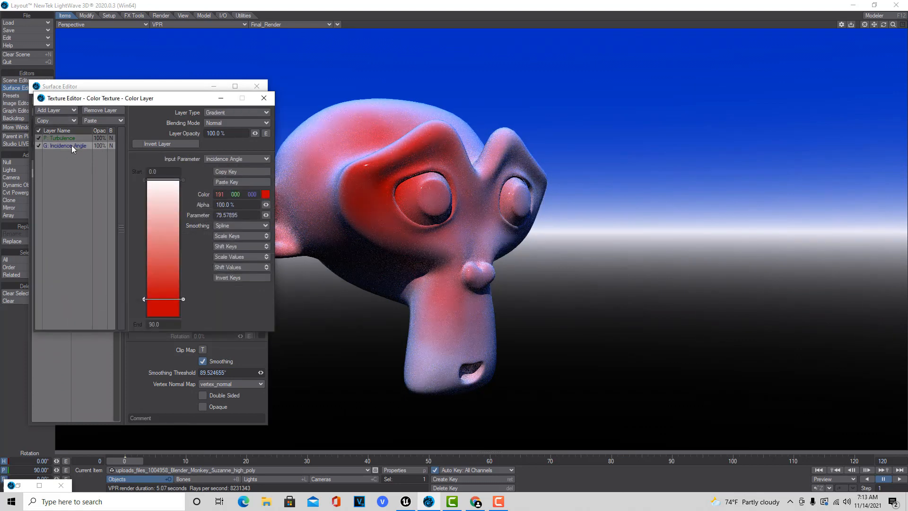
click(72, 141)
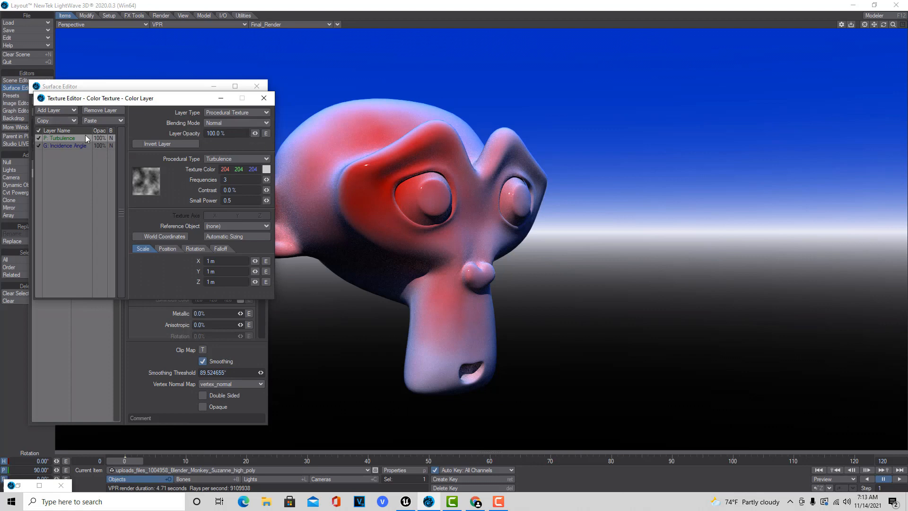
Lower the Turbulence layer's opacity to 0% to compare the layers, and restore it to 100%.
drag(255, 133, 256, 136)
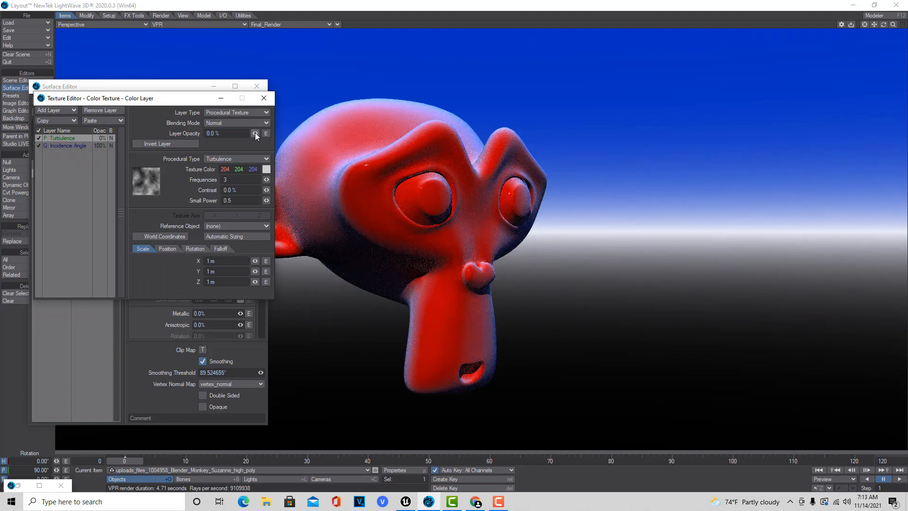
click(71, 145)
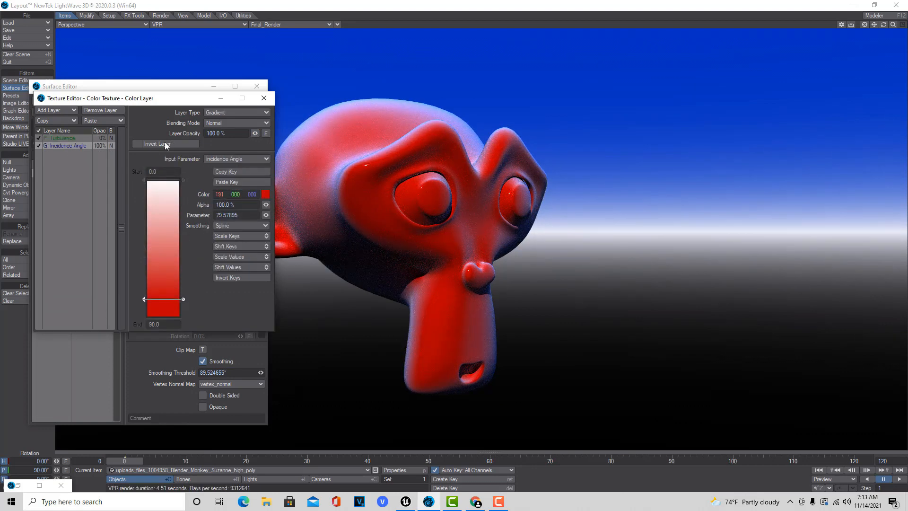
click(71, 138)
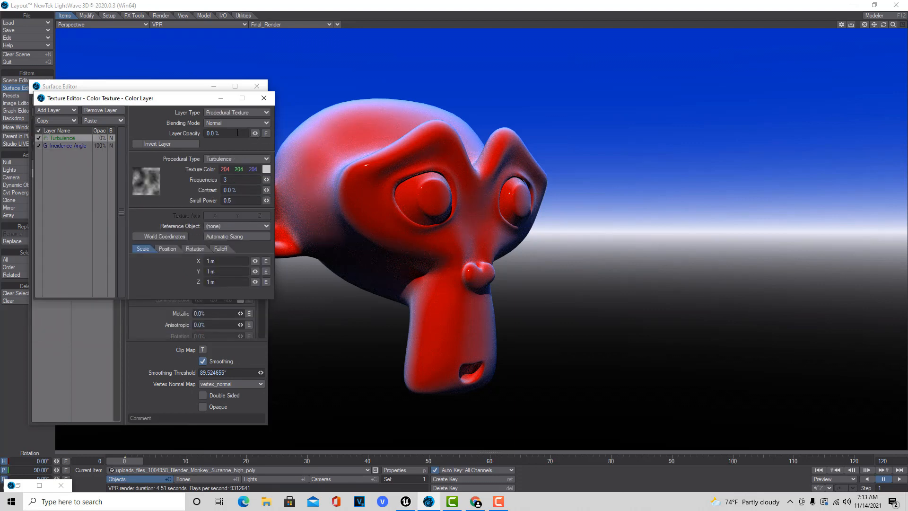
text(100)
key(Return)
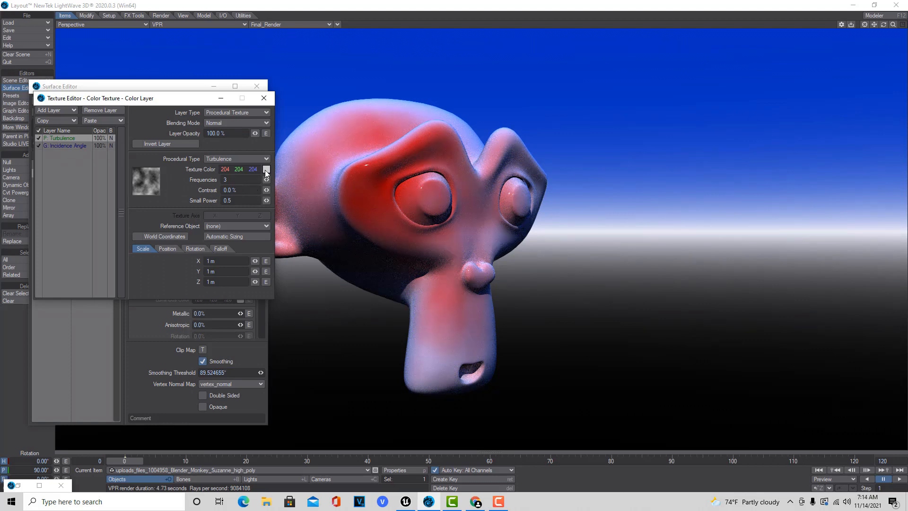
Compare the settings of the gradient and Turbulence layers, and raise the Turbulence contrast to 100%.
click(72, 147)
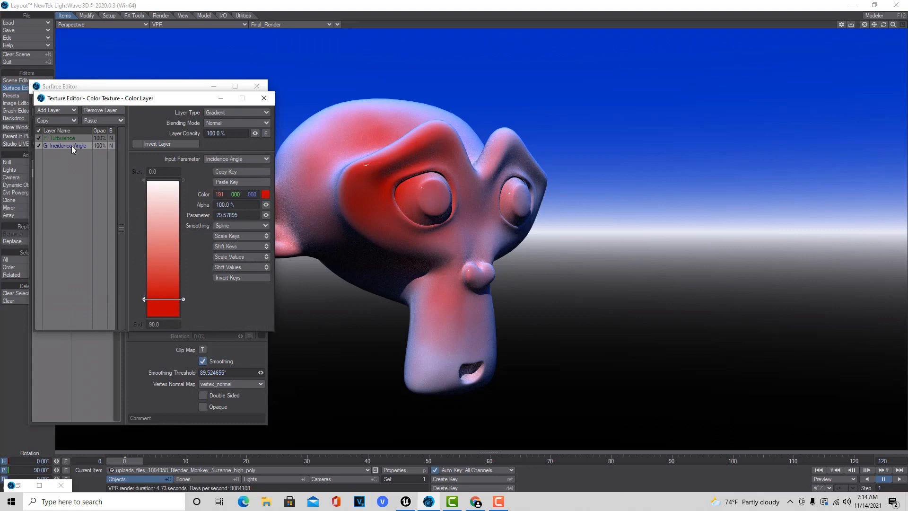
click(73, 139)
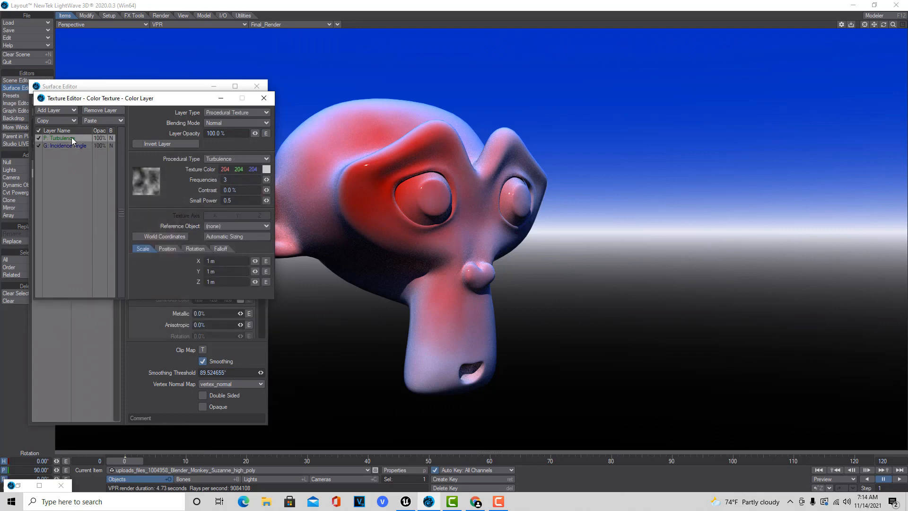
click(73, 147)
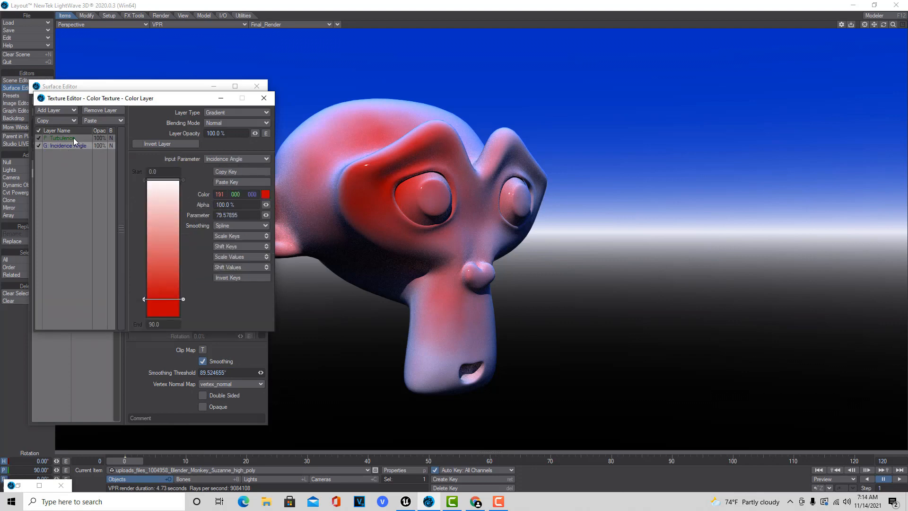
click(73, 138)
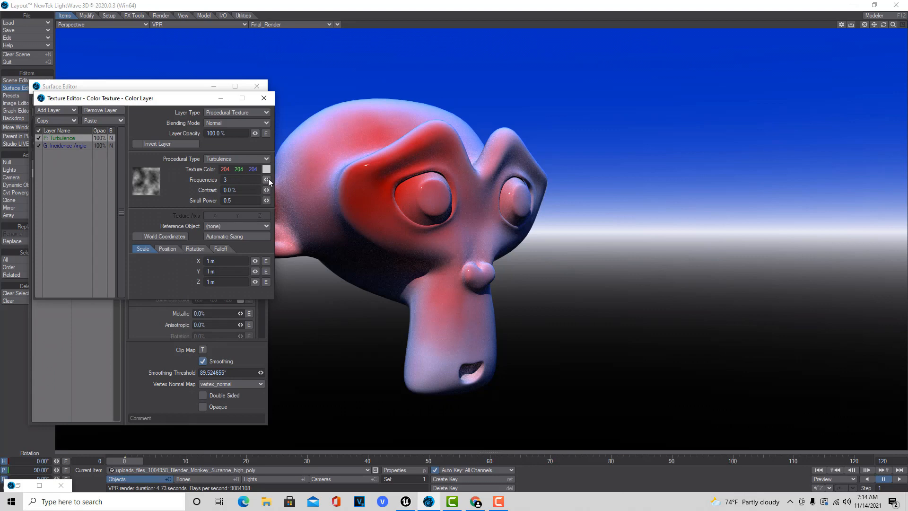
drag(267, 191, 314, 191)
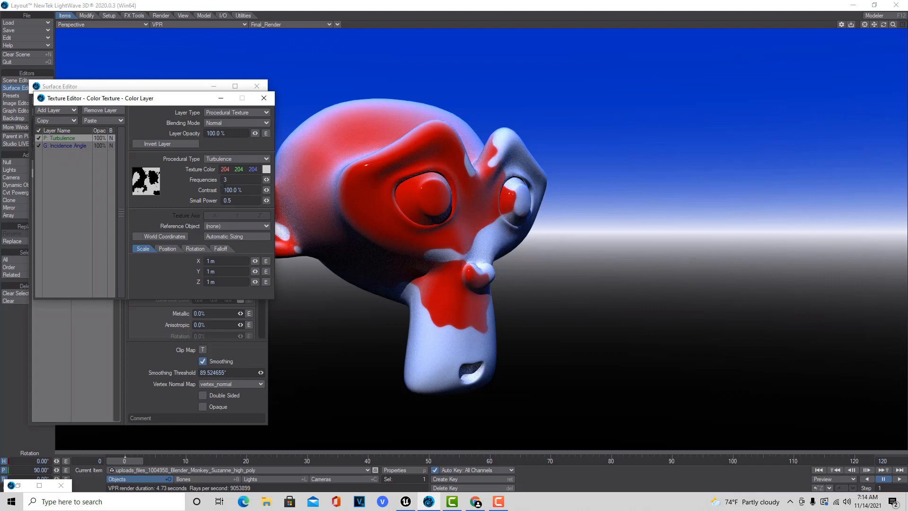
Try the Incidence Angle gradient's red key near the ramp's start at parameter 6.31579, and place it at 65.05263.
click(61, 146)
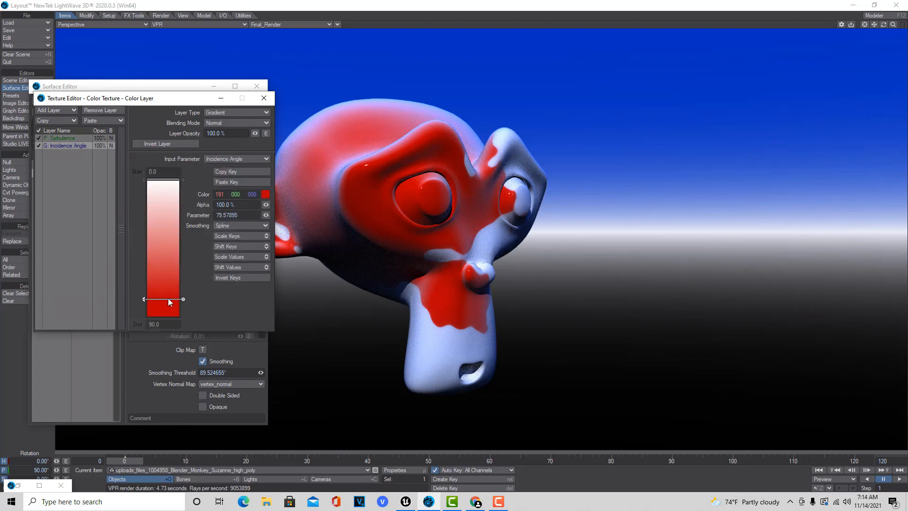
drag(168, 299, 169, 189)
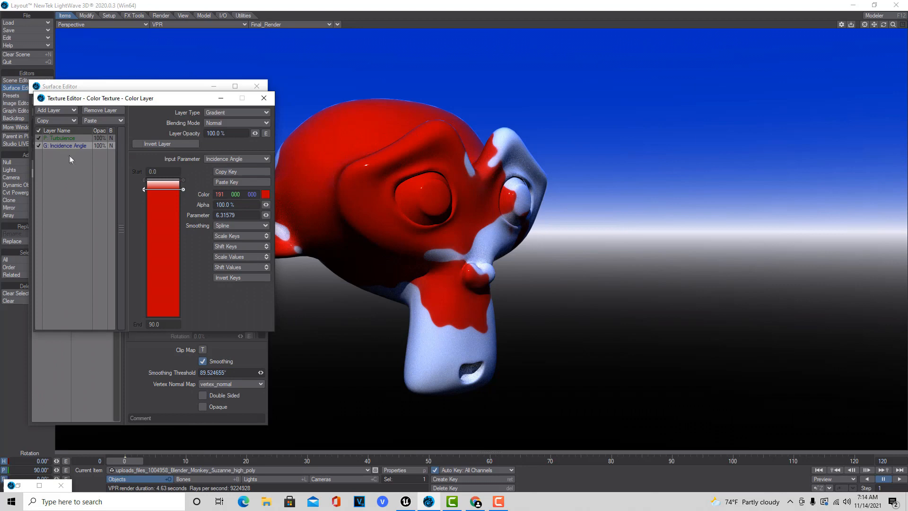
drag(172, 190, 172, 277)
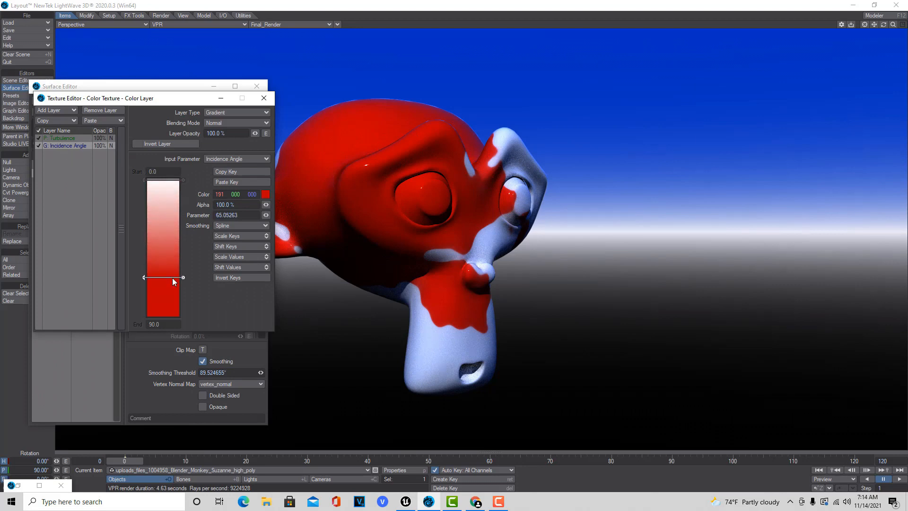
Compare the settings of the Turbulence and Incidence Angle layers, finishing with the Turbulence layer selected.
click(71, 138)
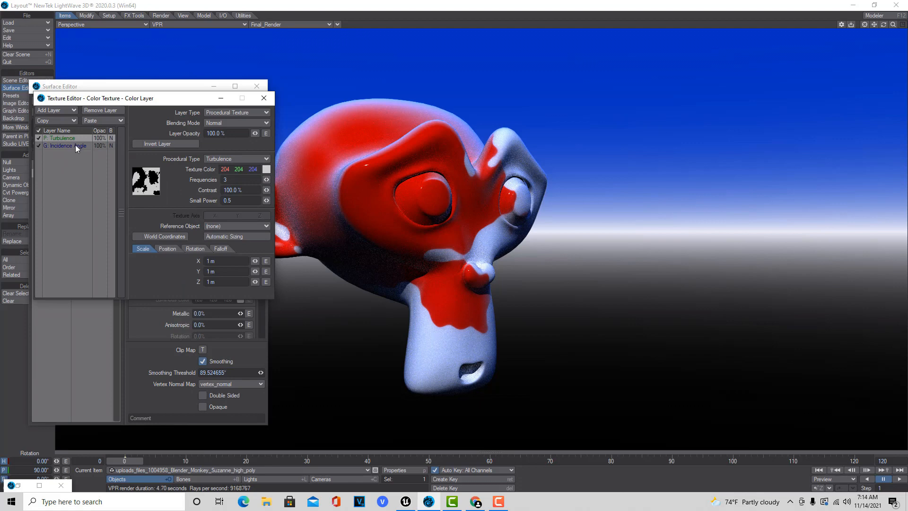
click(76, 146)
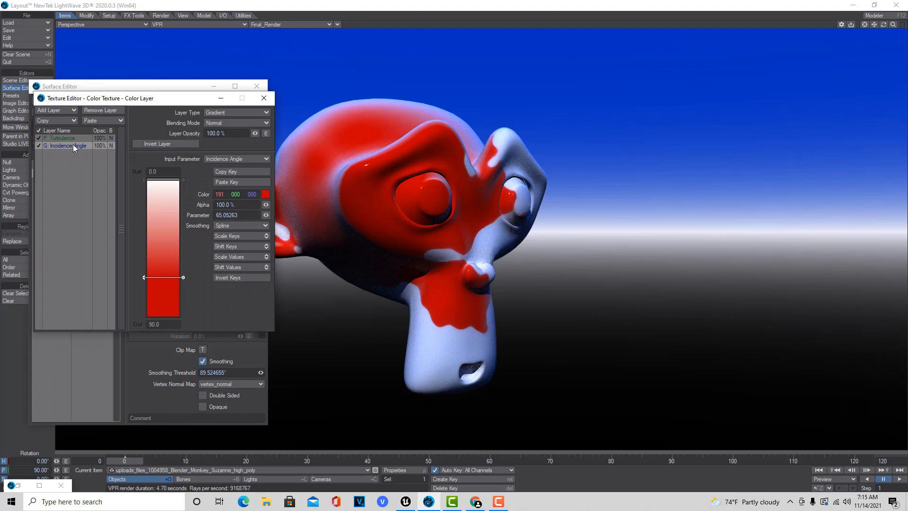
click(77, 137)
click(76, 144)
click(80, 137)
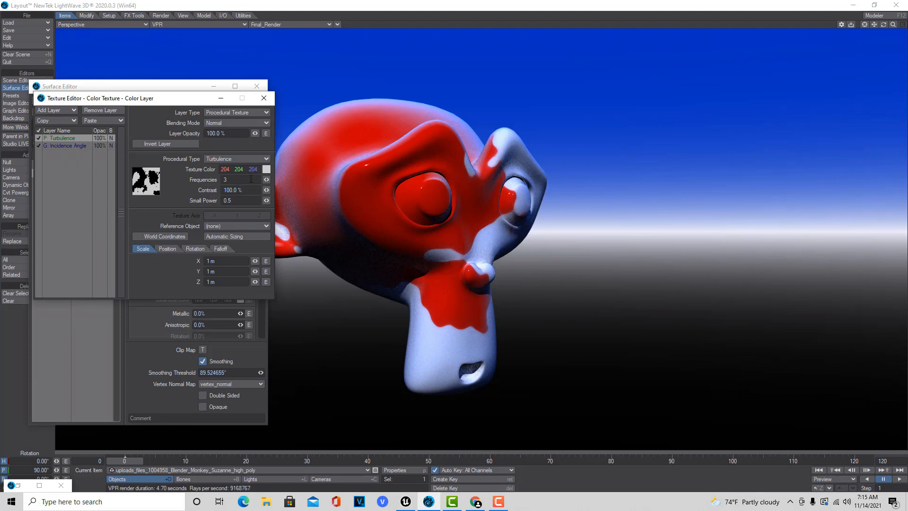
Set the Turbulence texture's frequencies to 20 and its small power to 0.538.
drag(267, 183, 293, 183)
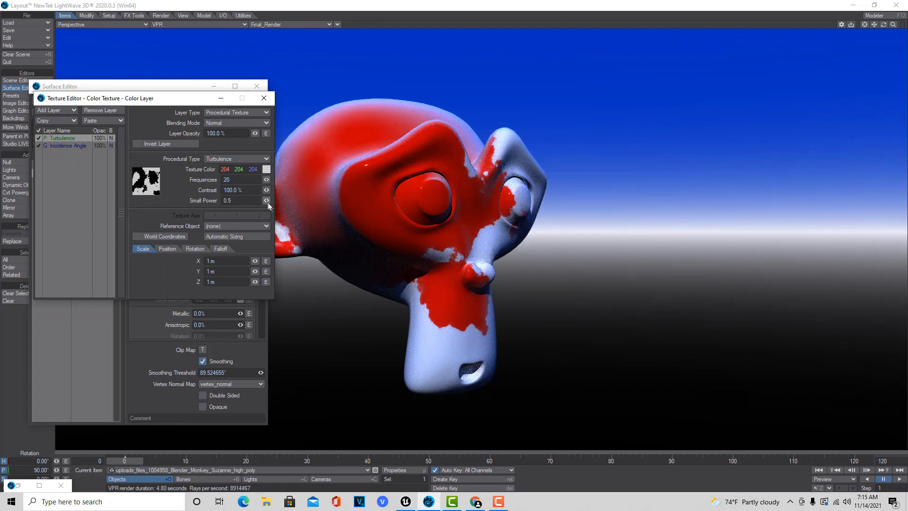
drag(267, 203, 272, 203)
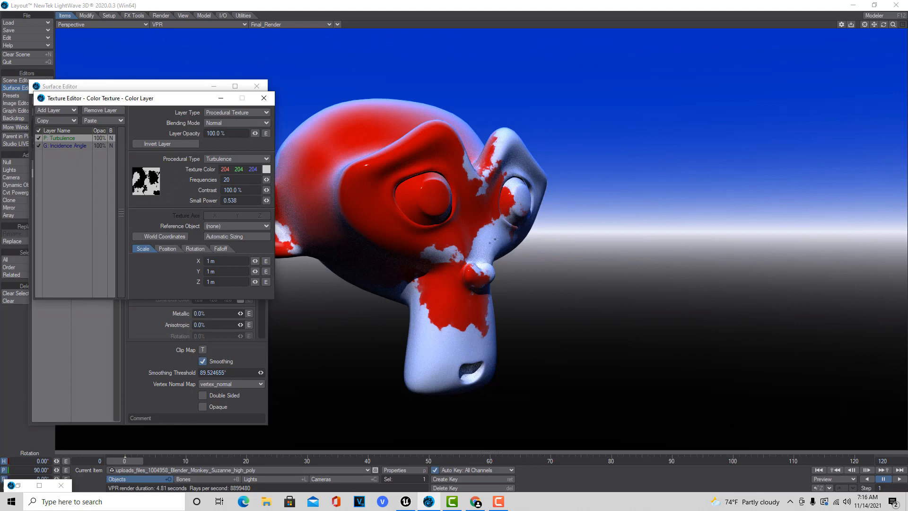
Try dark red (191, 0, 0) as the Turbulence layer's texture color.
click(266, 169)
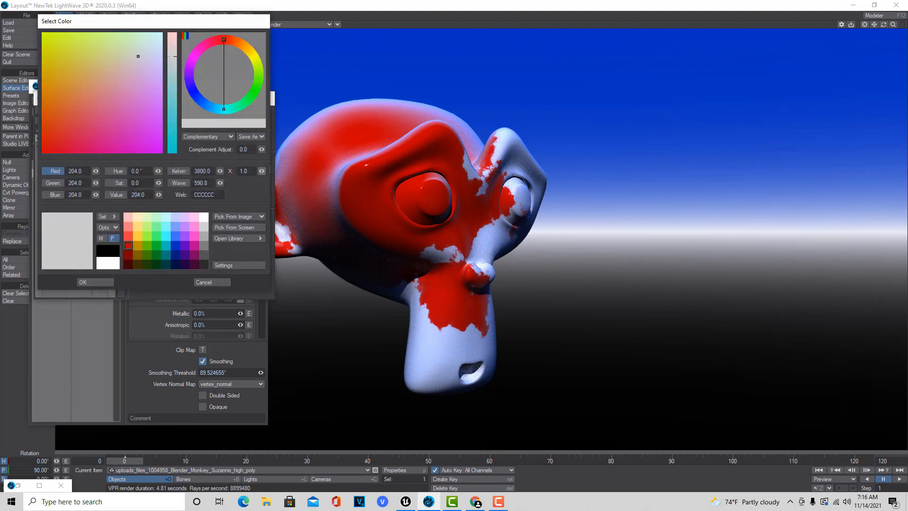
click(128, 245)
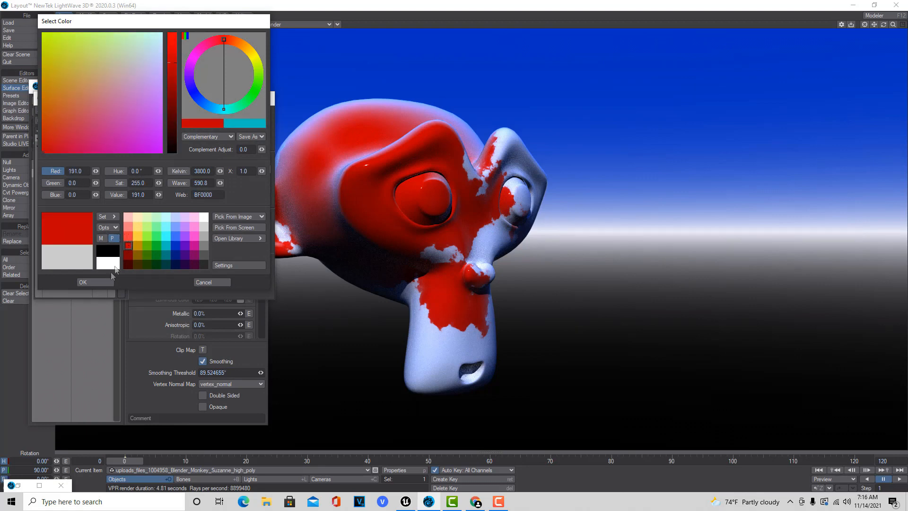
click(94, 283)
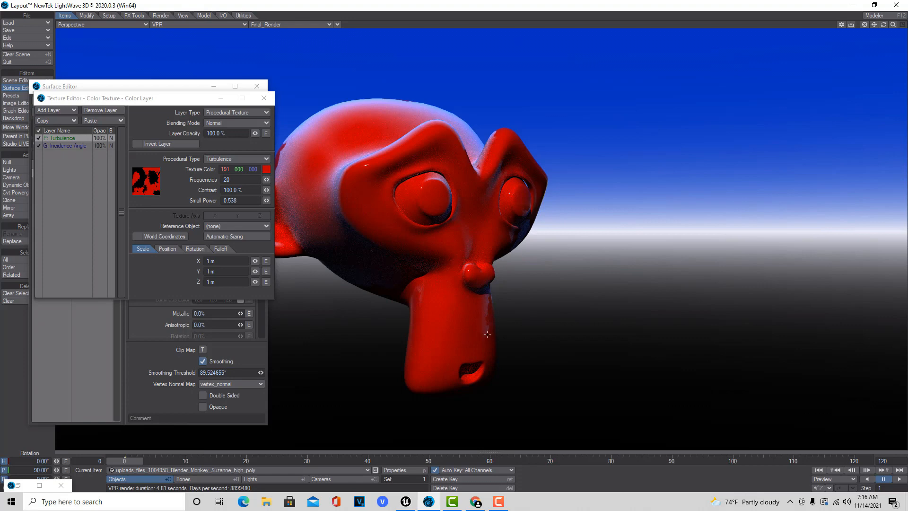
Set the Turbulence texture color to light red (255, 63, 63) and its small power to 0.582.
click(266, 169)
click(126, 234)
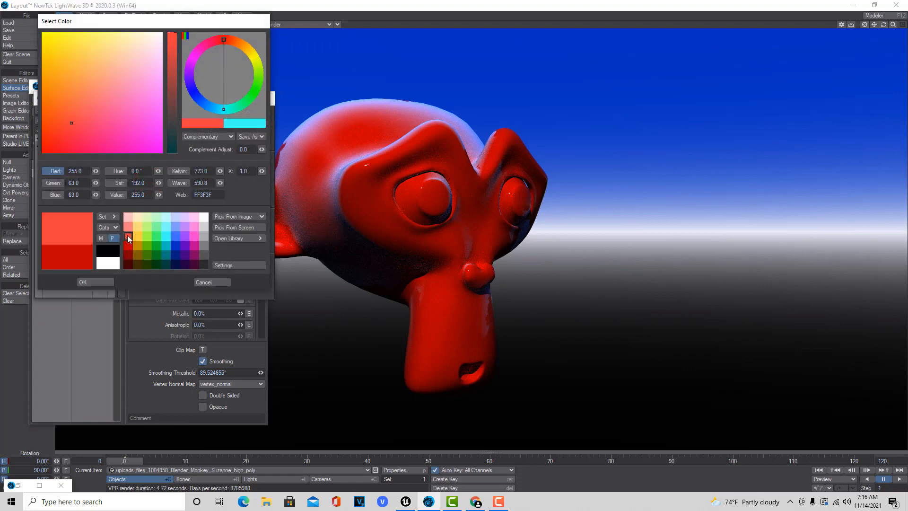
click(95, 281)
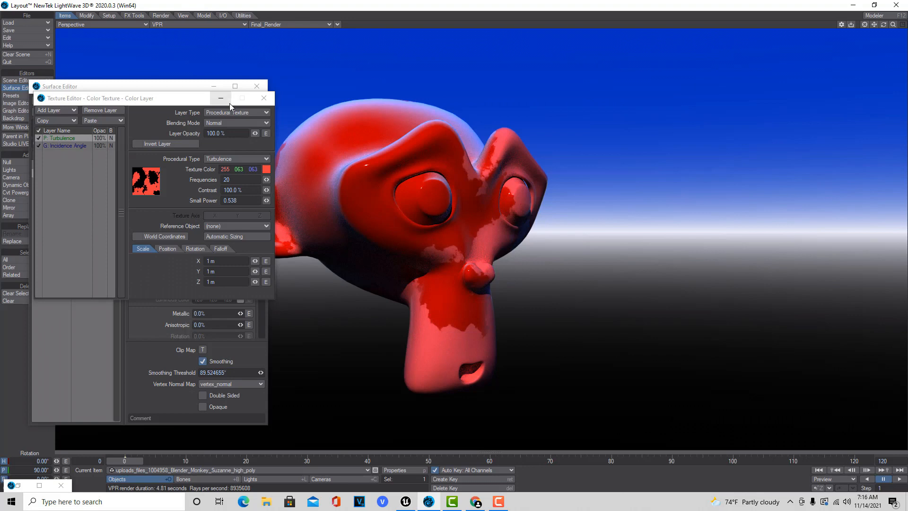
drag(268, 201, 288, 202)
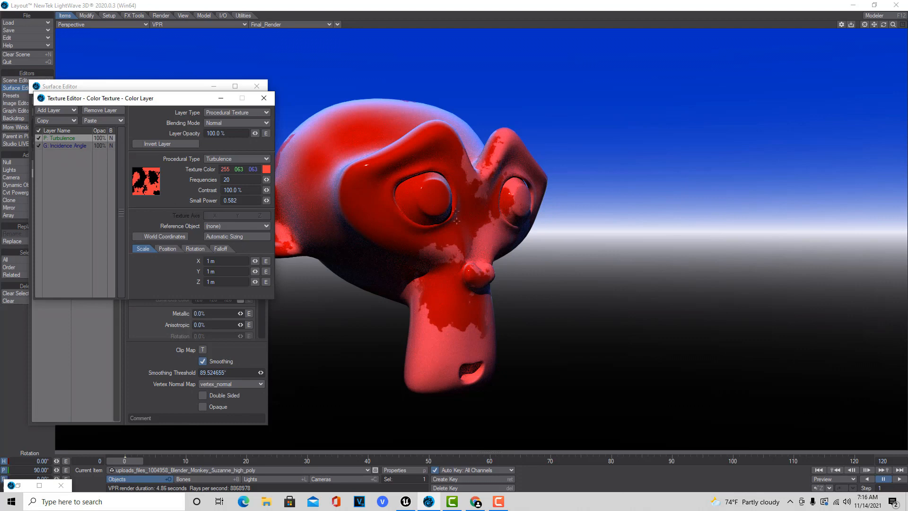
Minimize the Texture Editor and adjust the Specular value of the surface's Principled BSDF material.
click(221, 99)
drag(240, 158, 215, 158)
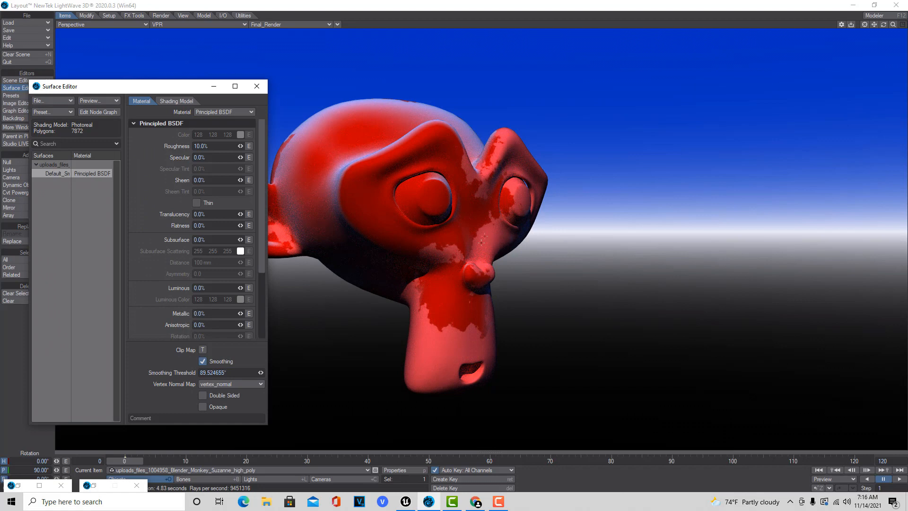
drag(241, 157, 333, 267)
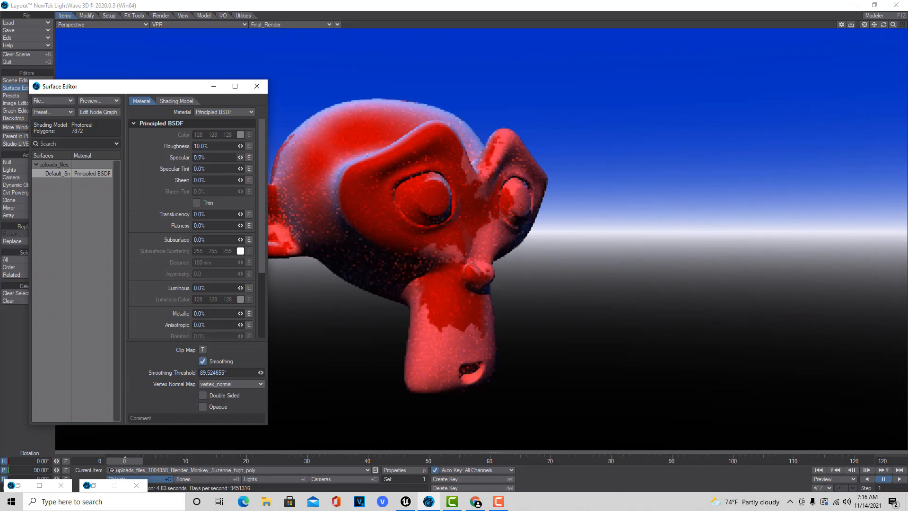